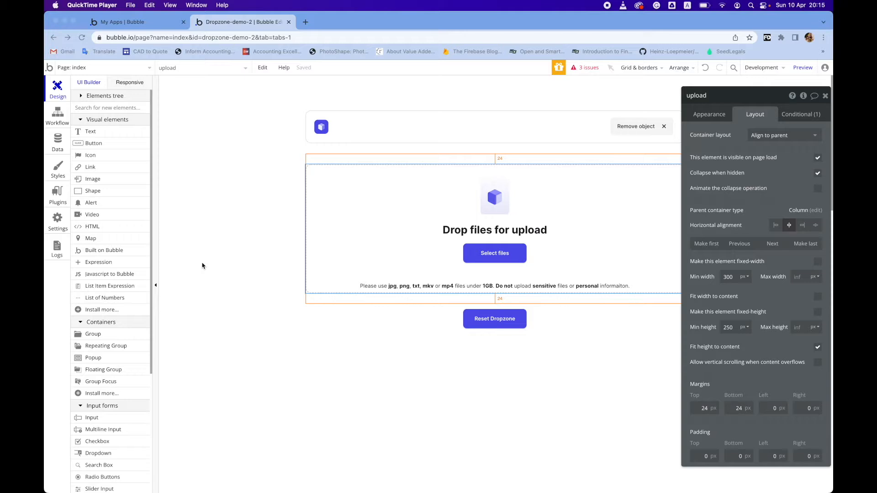
Inspect the index page's groups, its workflows and the layout settings of the upload group
click(313, 145)
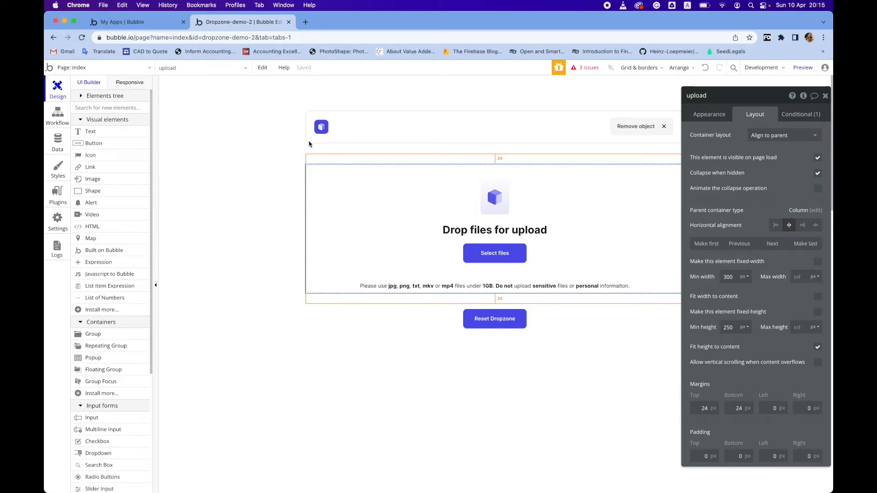
click(304, 143)
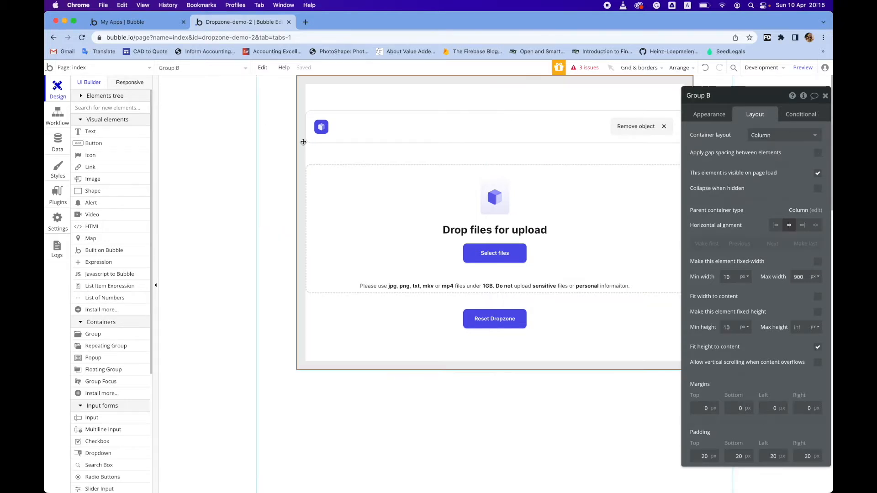
click(57, 115)
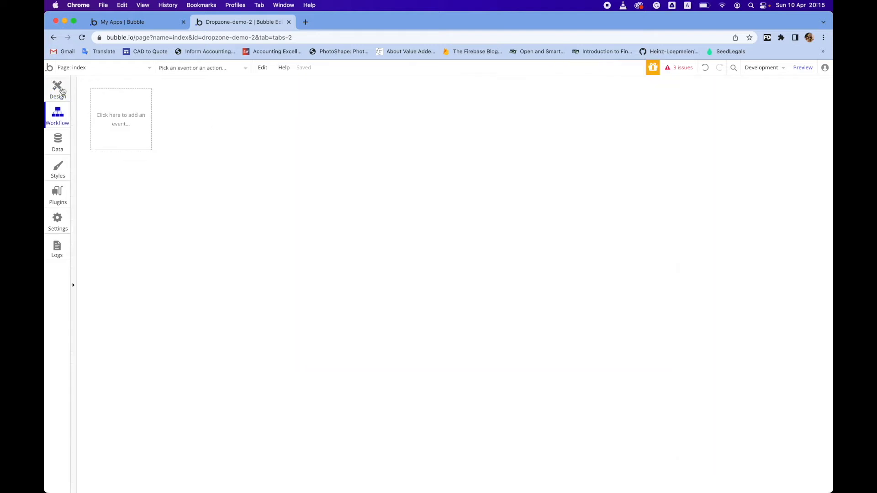
click(63, 91)
click(287, 292)
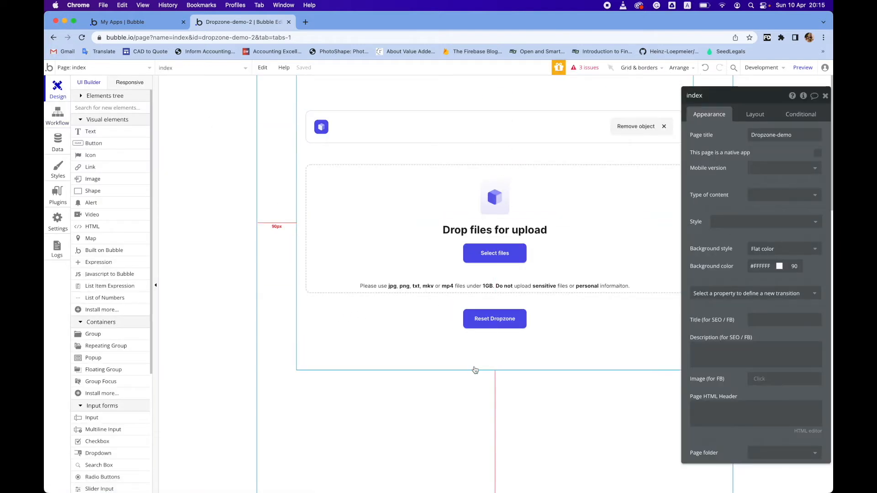
click(375, 262)
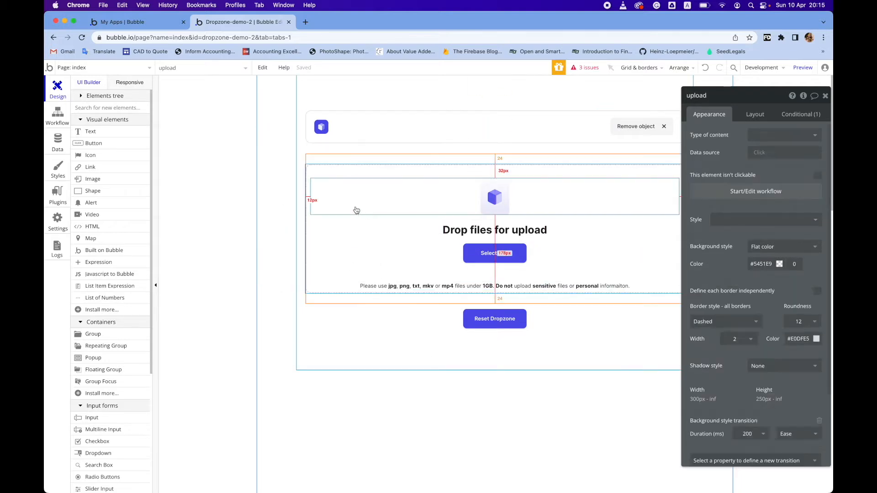
click(755, 115)
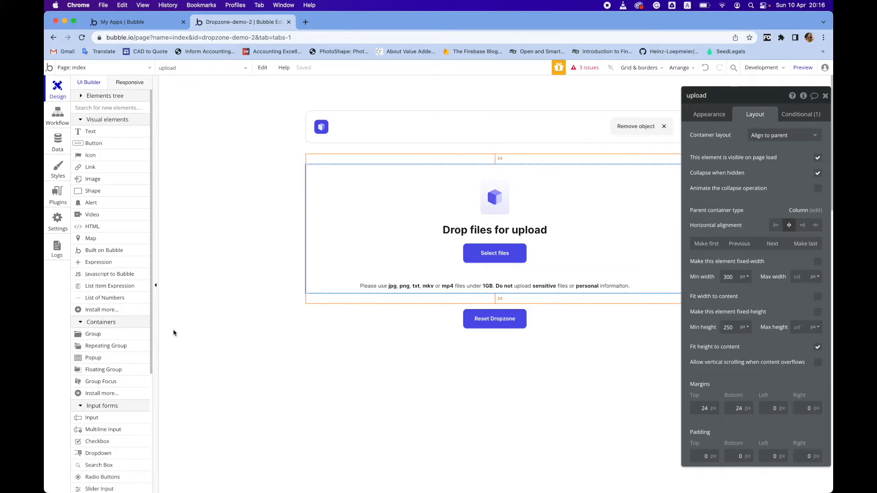
Add a Dropzone element about 481 by 275 px to the page, below the main group
scroll(143, 355, down, 2)
scroll(143, 355, down, 5)
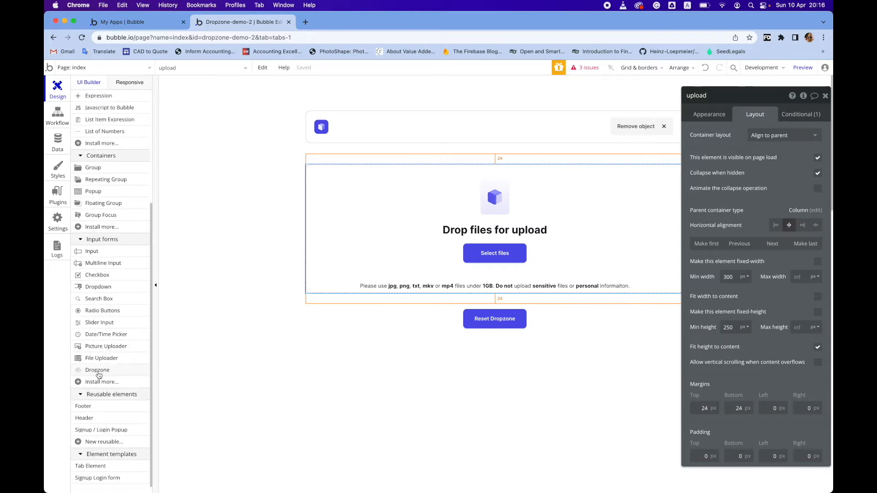
click(97, 371)
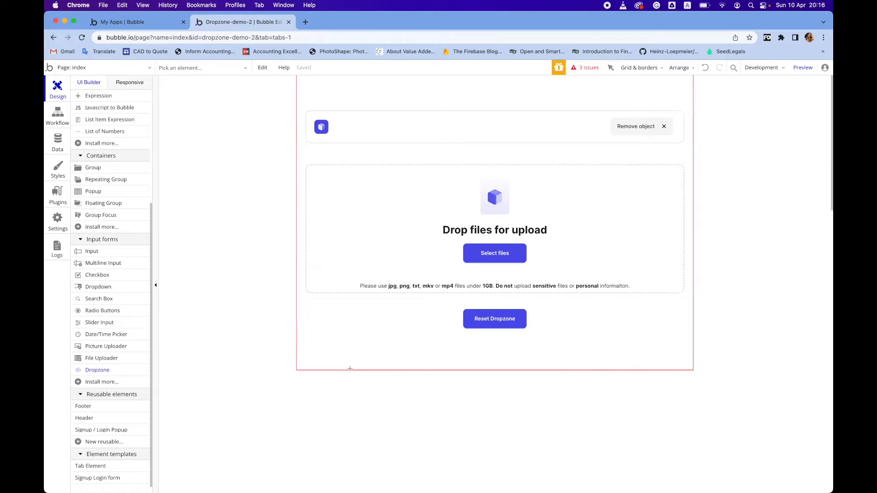
click(360, 379)
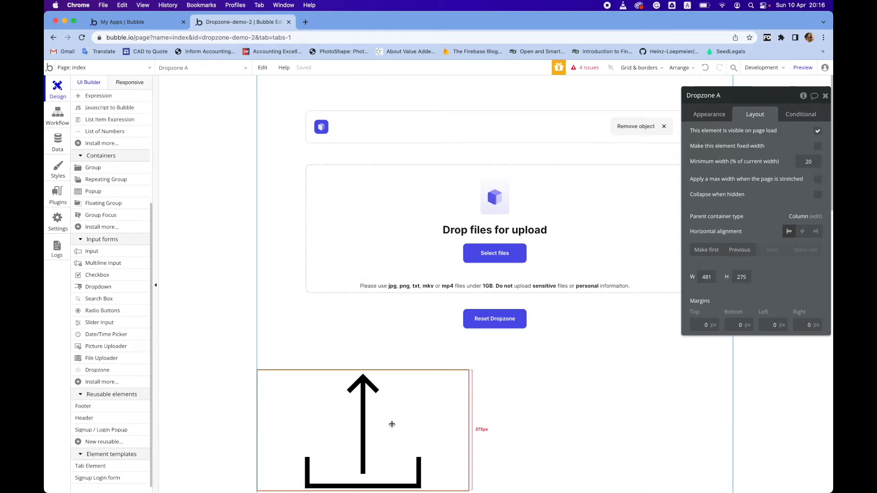
Preview the page to check how the Dropzone displays, and close the preview
click(803, 67)
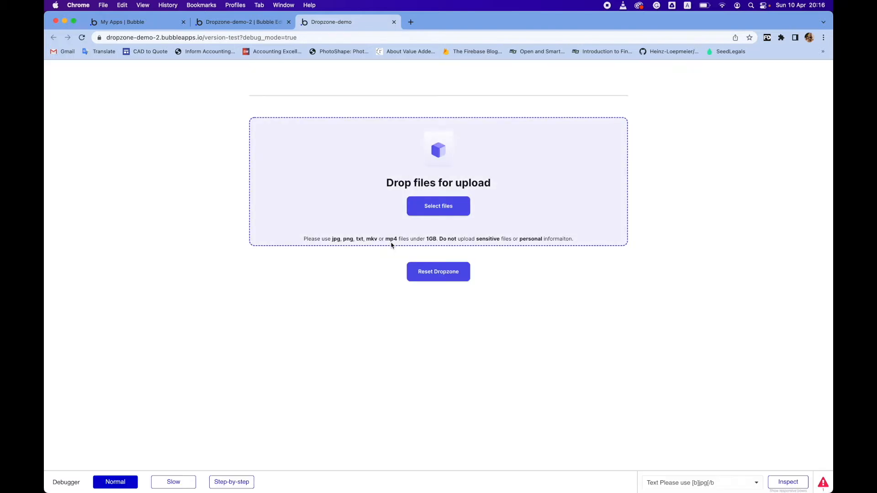
scroll(391, 245, down, 3)
scroll(391, 245, up, 3)
click(394, 22)
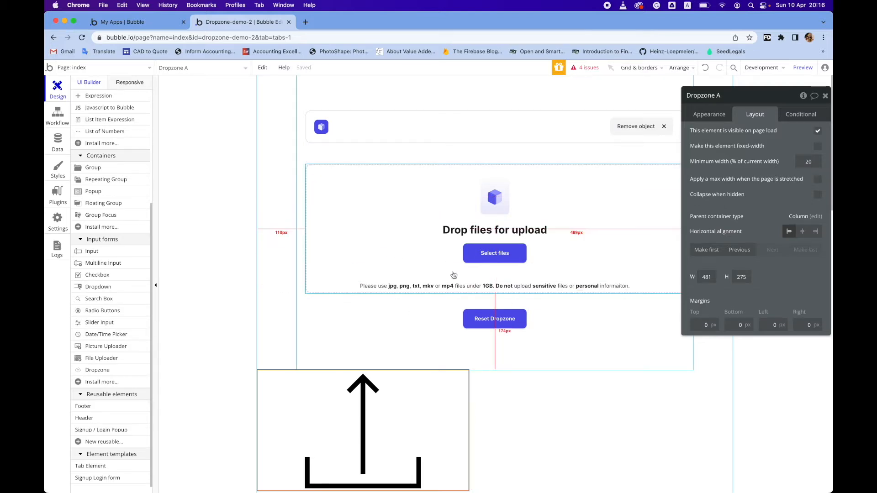
Move the Dropzone into the upload group and align it to the group's middle left
drag(374, 446, 494, 243)
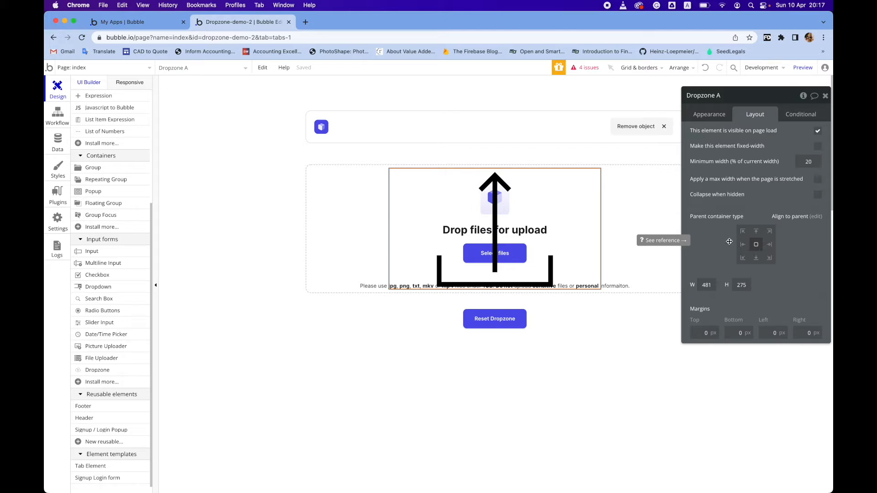
click(745, 248)
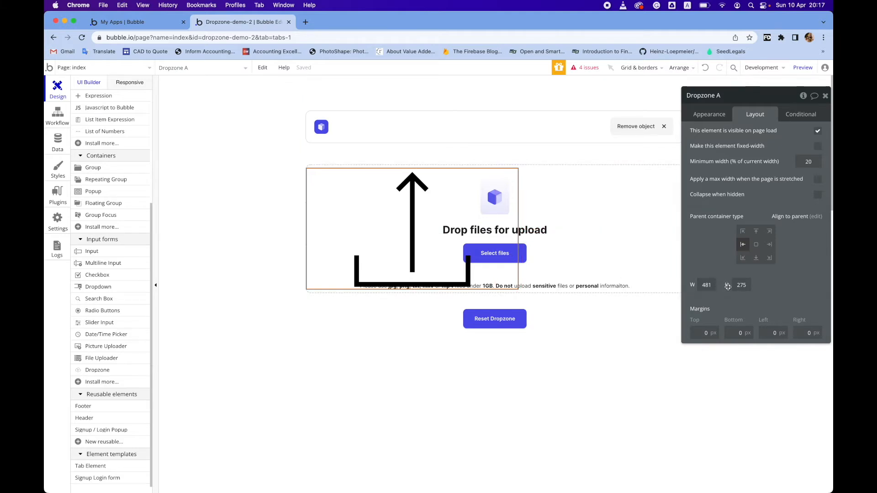
Set the Dropzone's width to 200 and its height to 285
double_click(708, 285)
text(200)
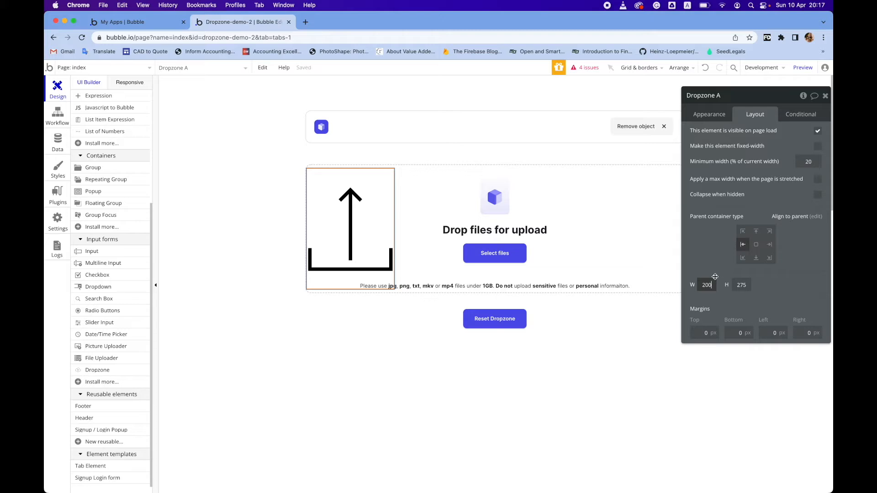
click(745, 288)
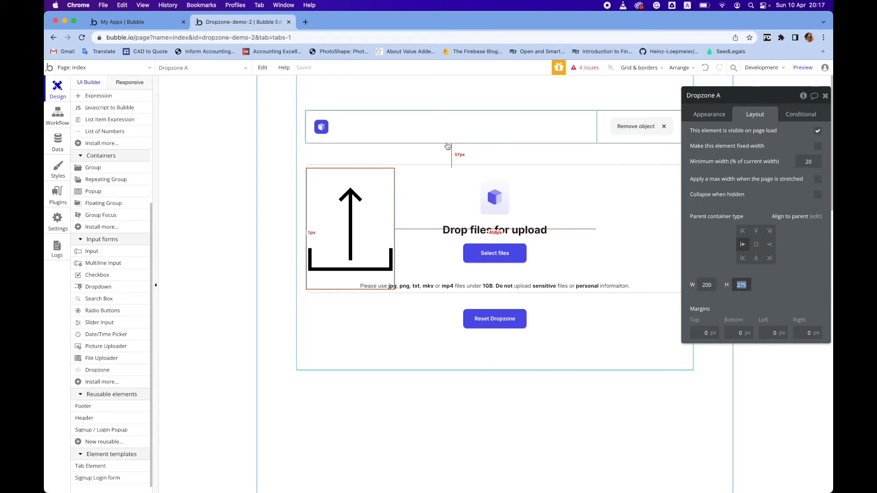
text(285)
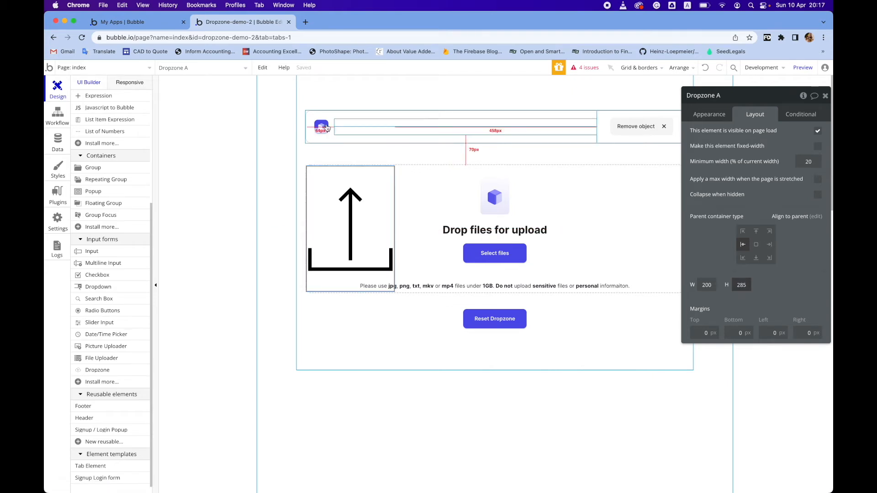
click(412, 217)
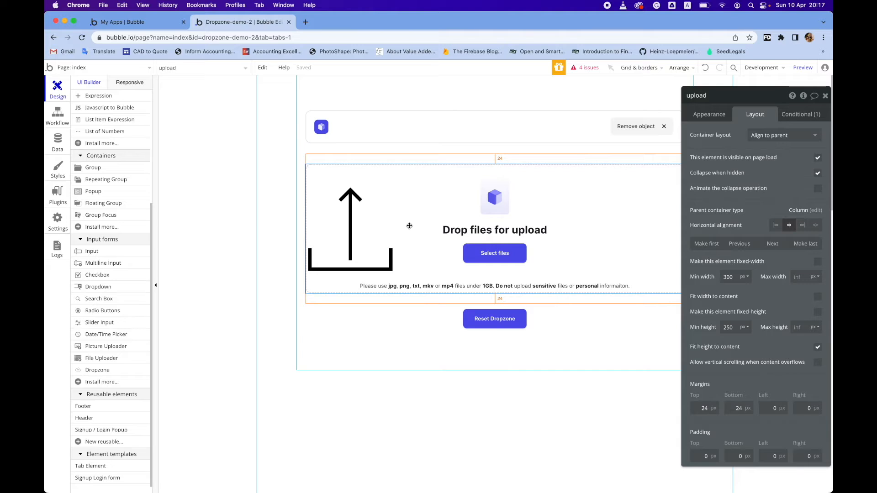
Preview the page, test the file picker of the upload area without choosing a file, and compare it with the editor layout
click(802, 67)
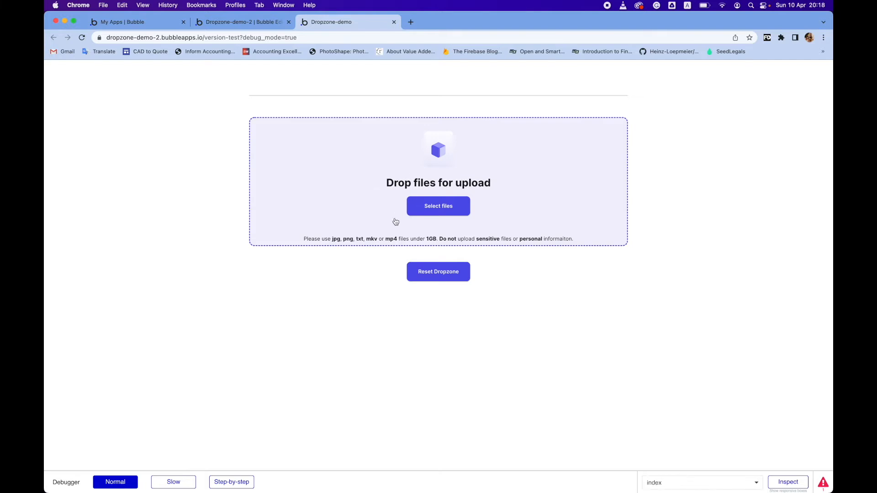
click(393, 221)
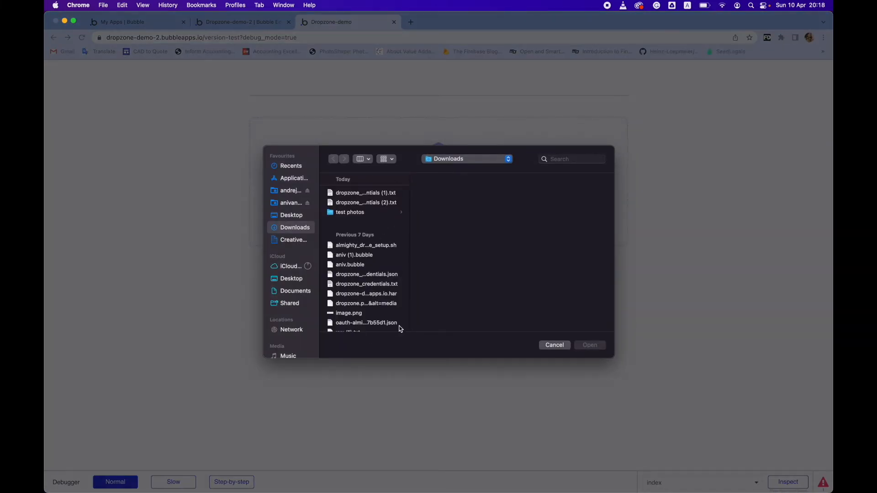
click(553, 346)
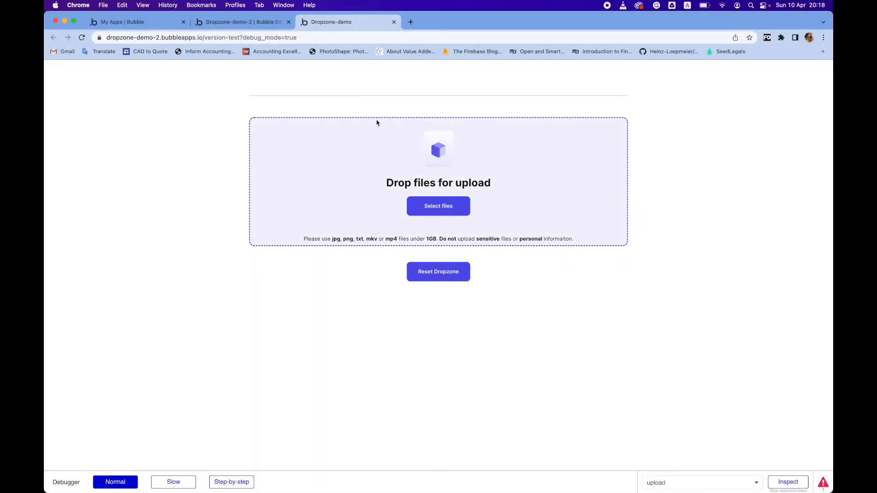
click(269, 22)
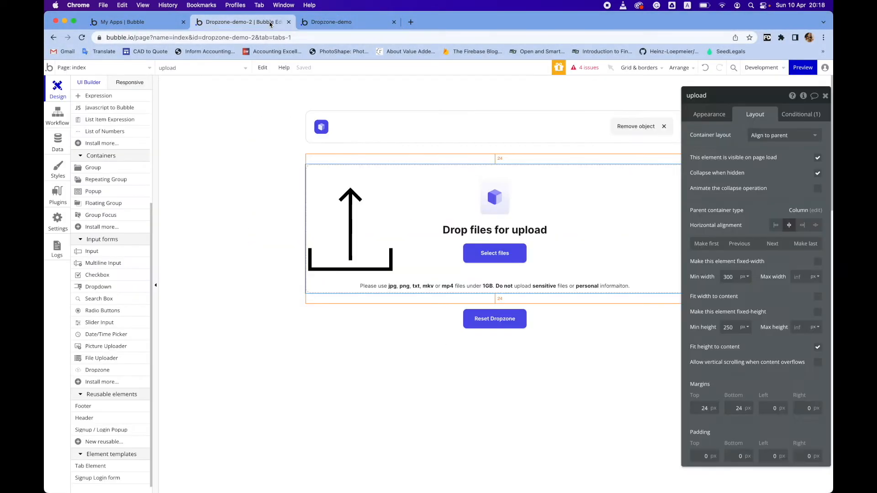
click(338, 22)
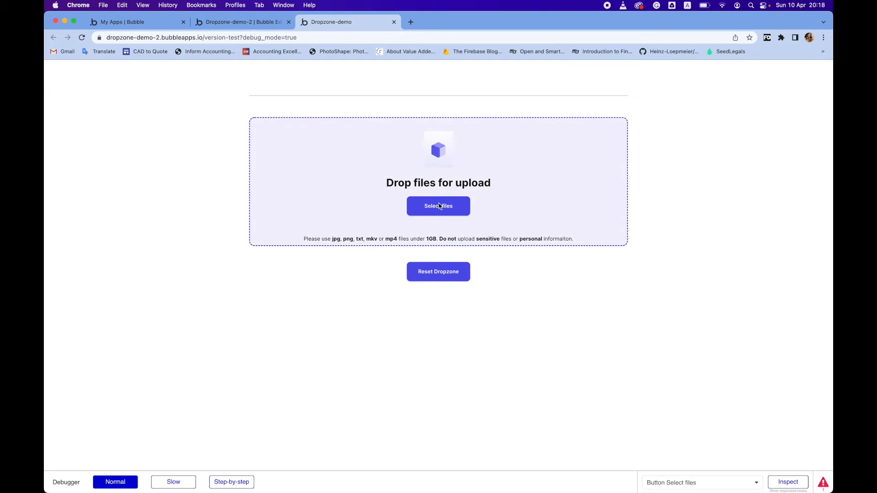
Send the Dropzone to the back of the upload group in the editor
click(269, 22)
click(325, 243)
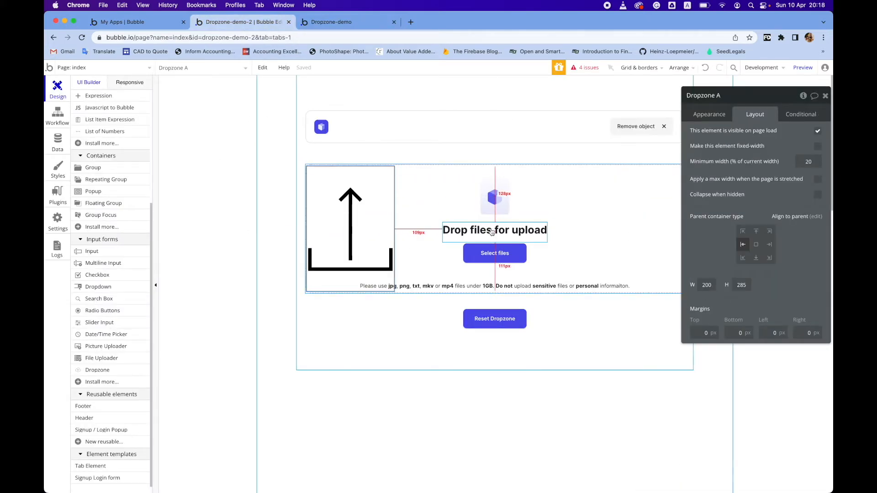
right_click(351, 221)
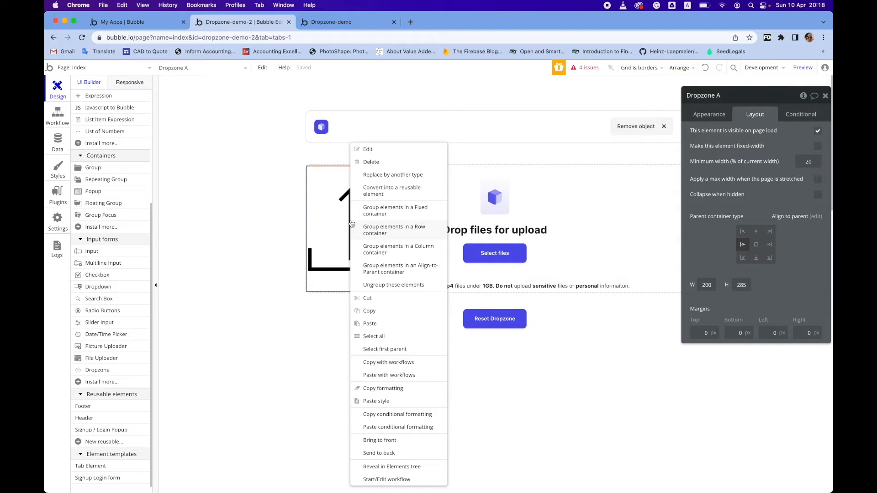
click(410, 452)
Refresh the preview and test the Select files button, cancelling the file picker
key(ctrl+Tab)
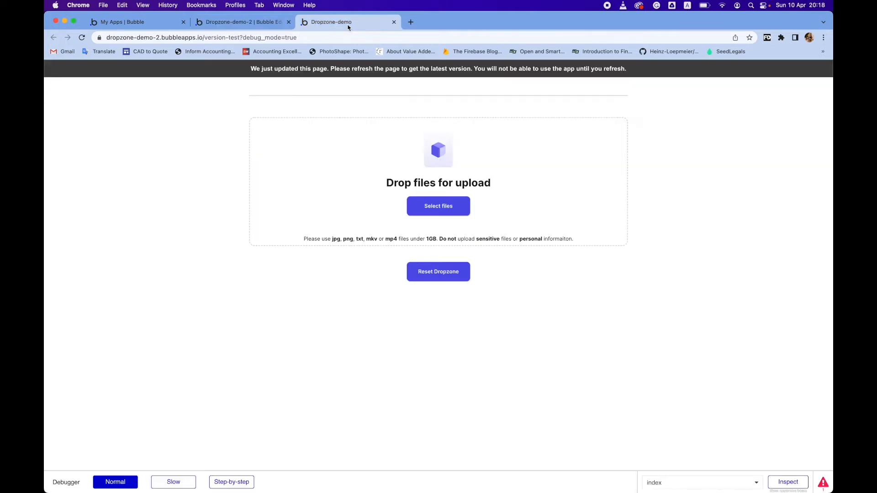
key(super+r)
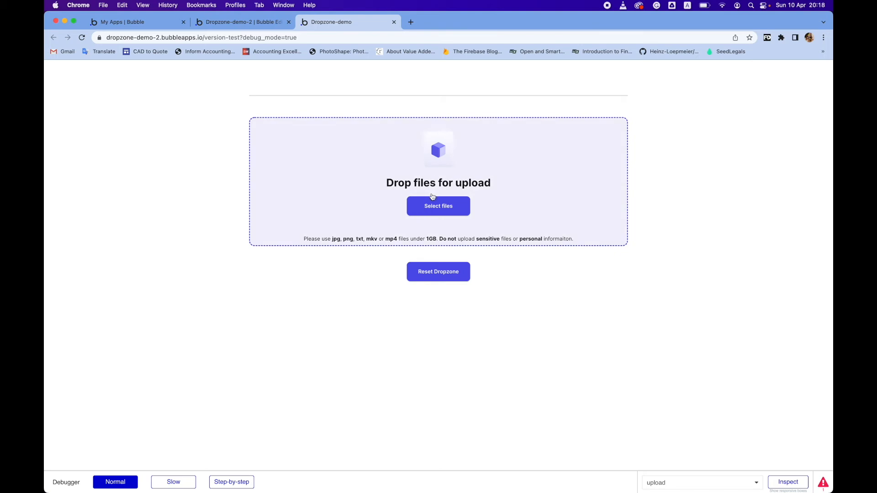
click(435, 209)
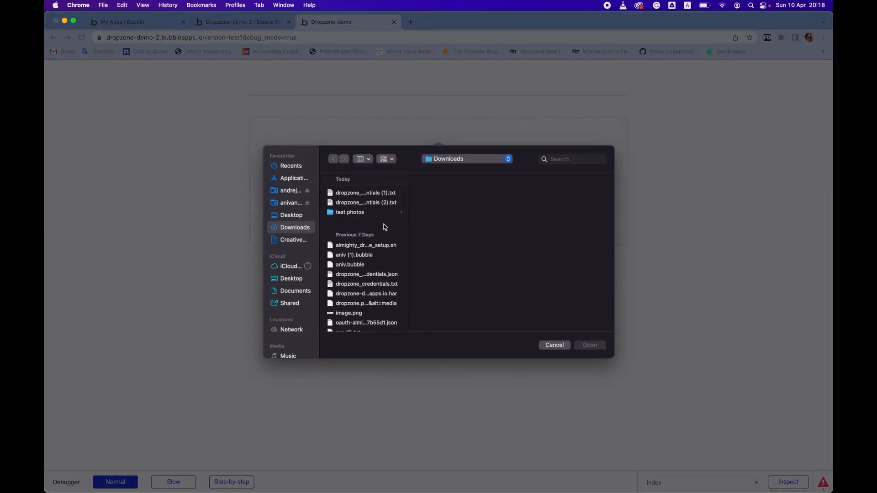
click(555, 345)
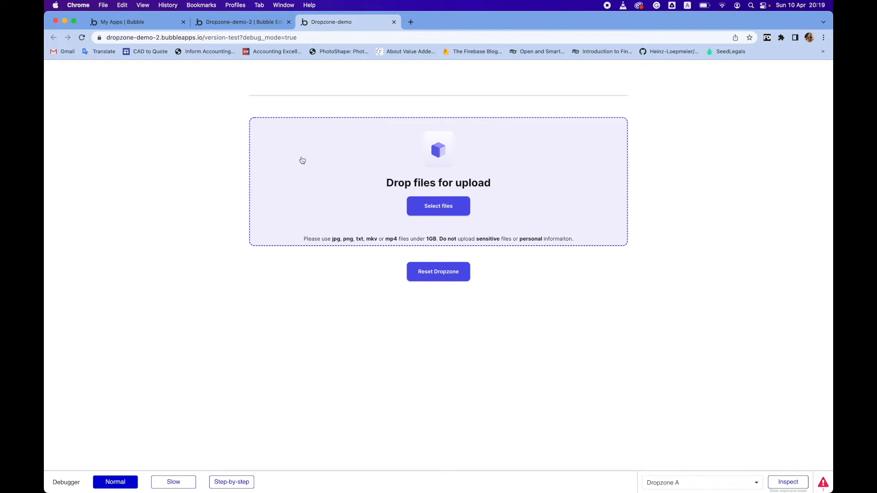
Examine the upload group's conditional formatting in the editor and compare it with the hover effect in the preview
click(267, 27)
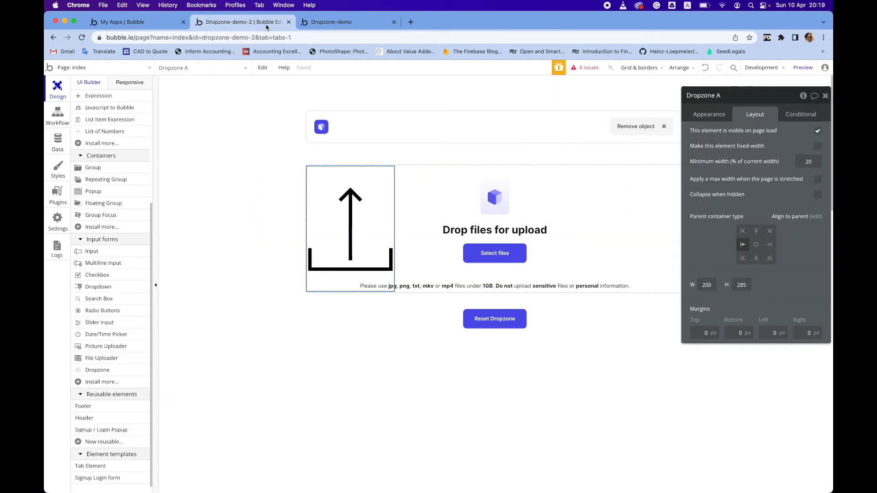
click(590, 168)
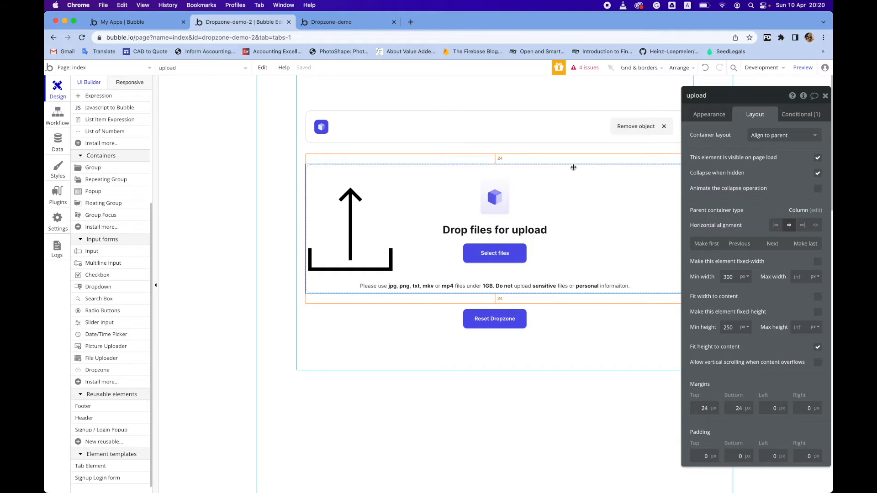
click(800, 122)
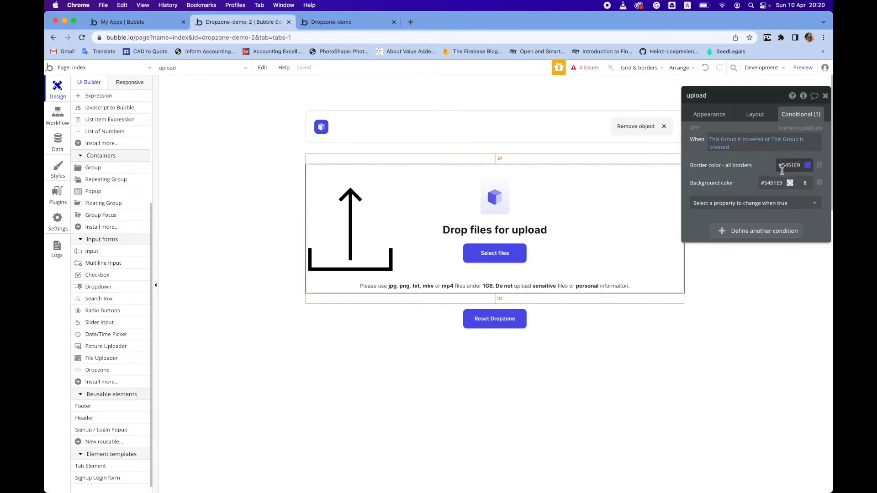
click(329, 22)
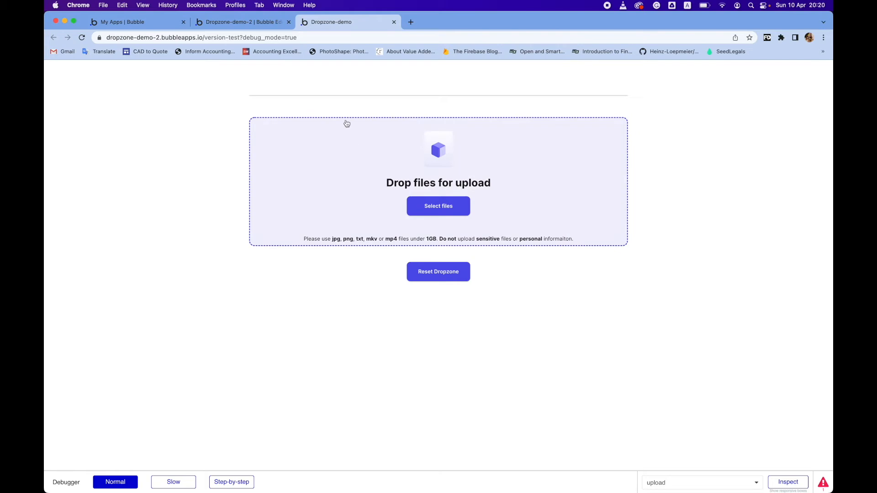
click(266, 25)
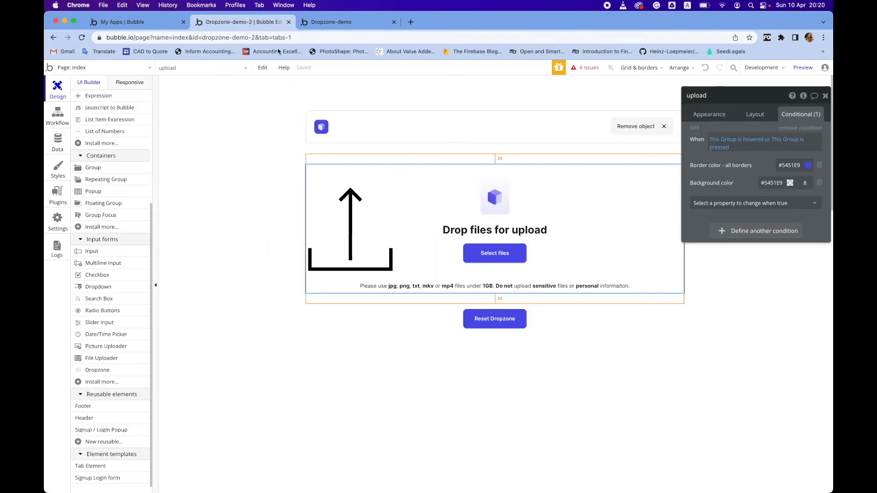
Set the Dropzone's accepted file types to .jpg, .png, .txt, .mkv, .mp4 and its File Type to Upload File (Dropzone)
click(361, 260)
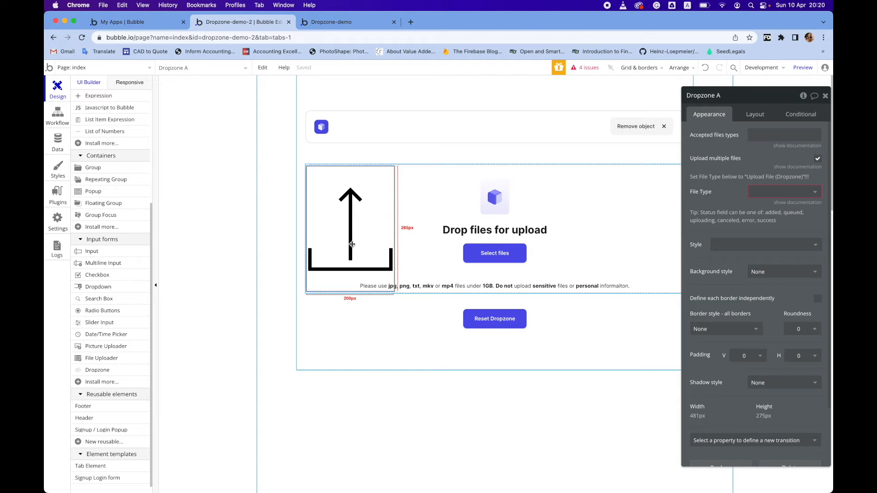
click(756, 136)
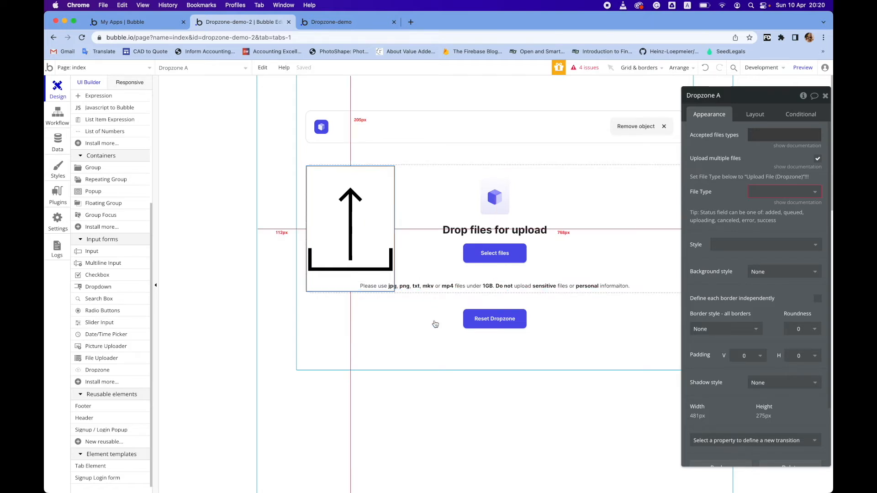
text(.)
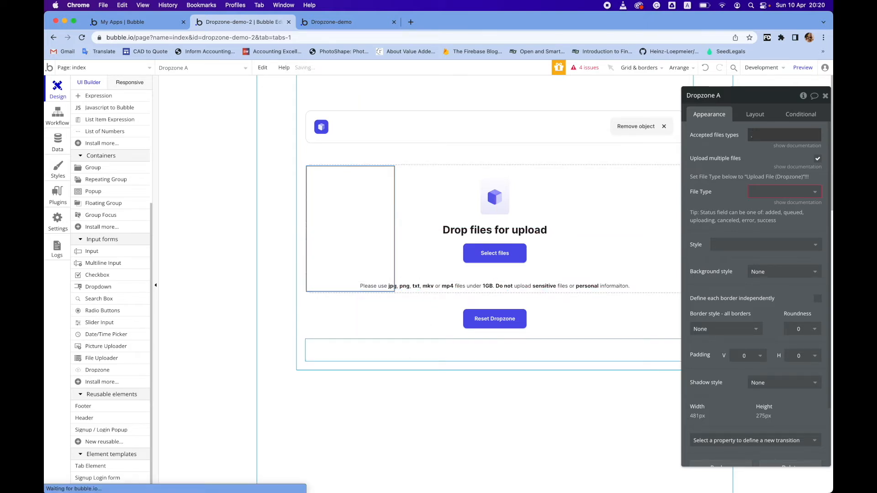
text(jpg,)
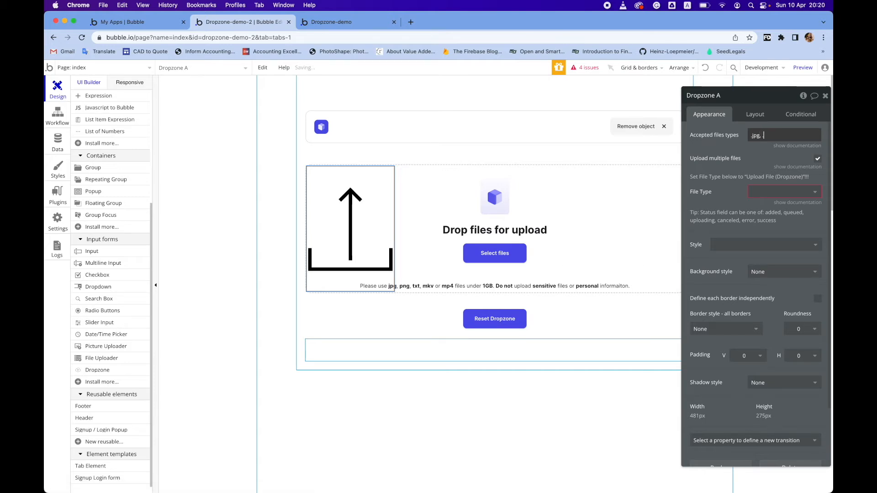
text(.png, .txt, .mkv, .mp4)
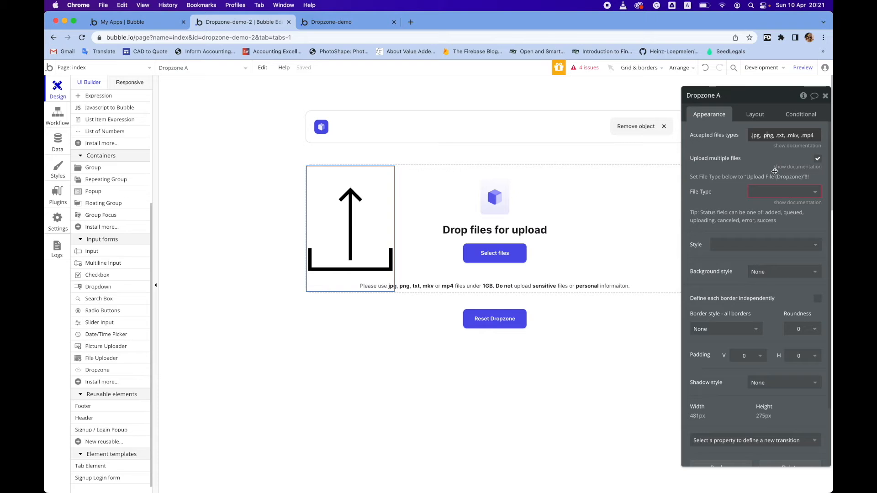
click(779, 194)
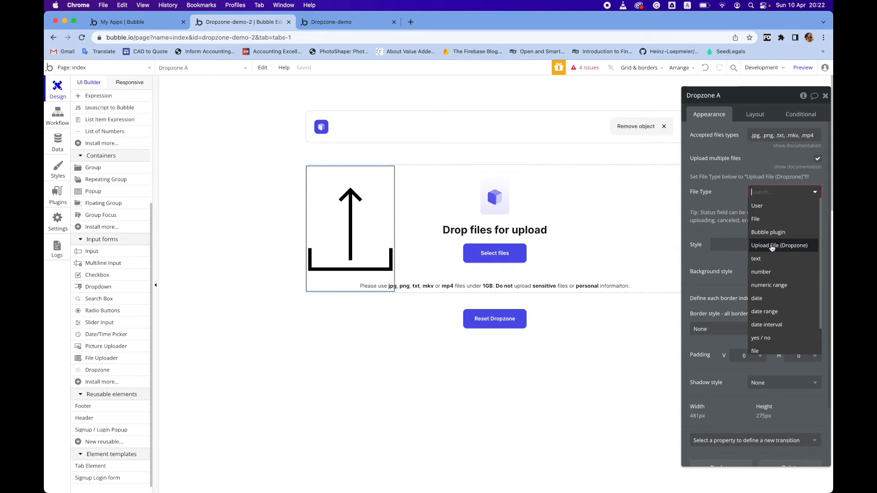
click(772, 247)
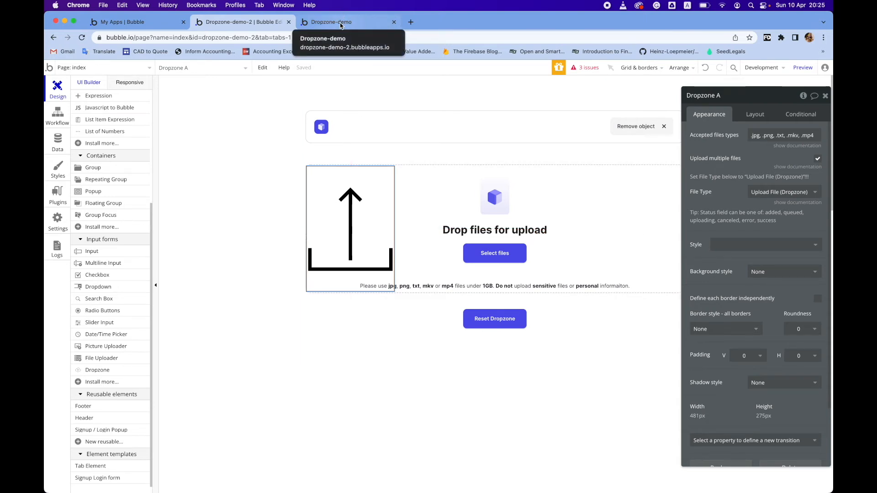
Test the upload area's file picker in the page preview and cancel it without choosing a file
click(340, 24)
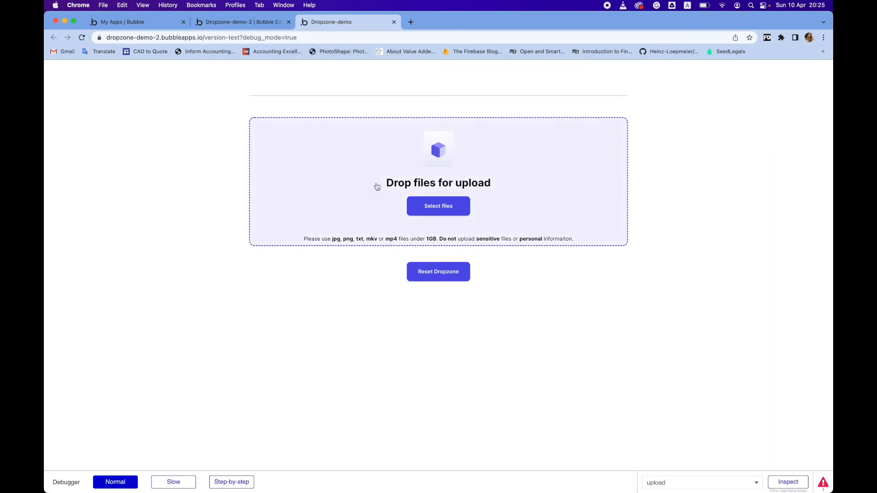
click(411, 202)
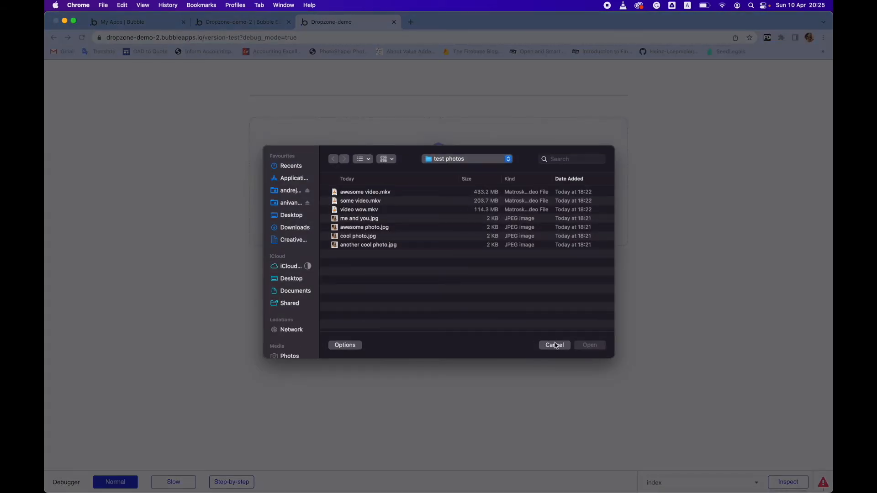
click(554, 345)
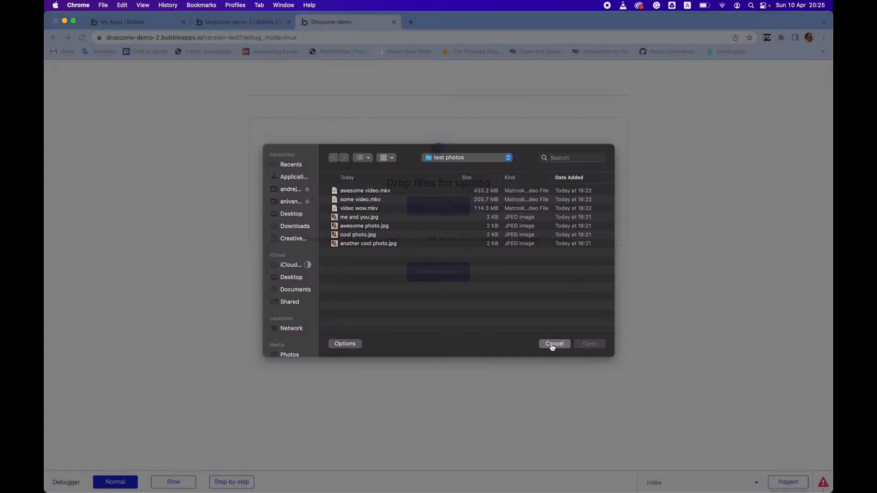
Create a workflow in the editor triggered by the A Dropzone File Accepted Loop element event
click(243, 22)
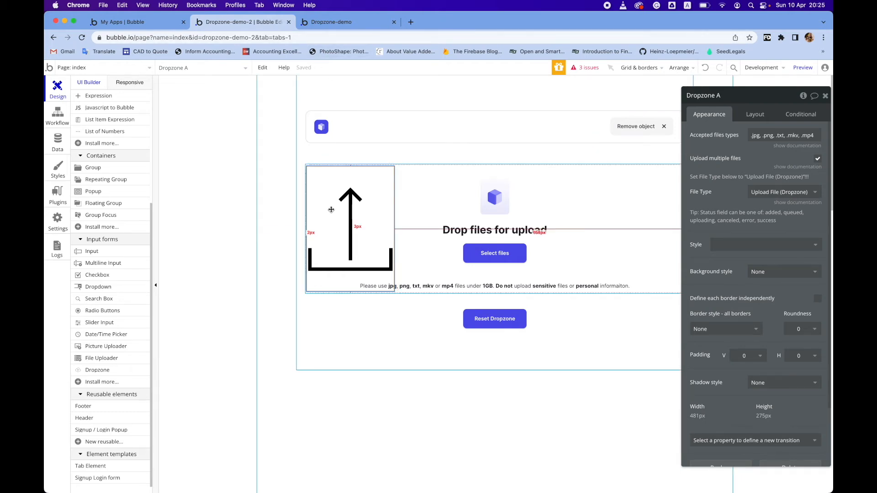
click(58, 114)
click(137, 139)
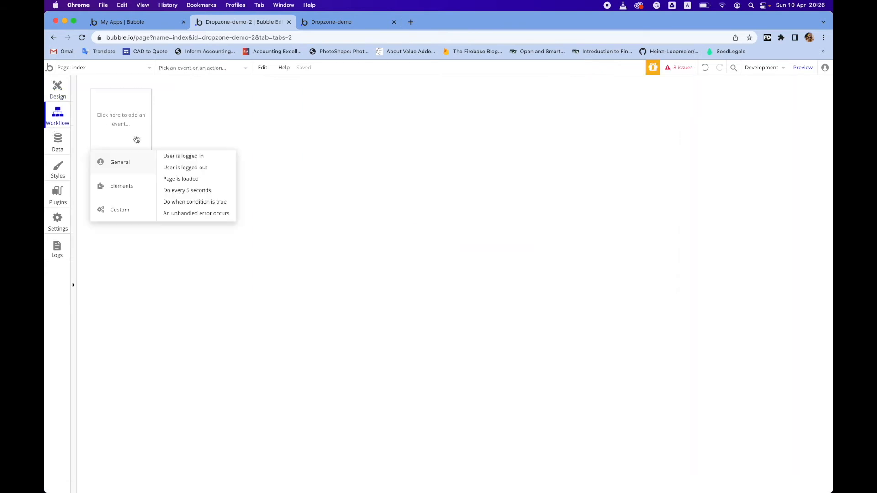
mouse_move(134, 183)
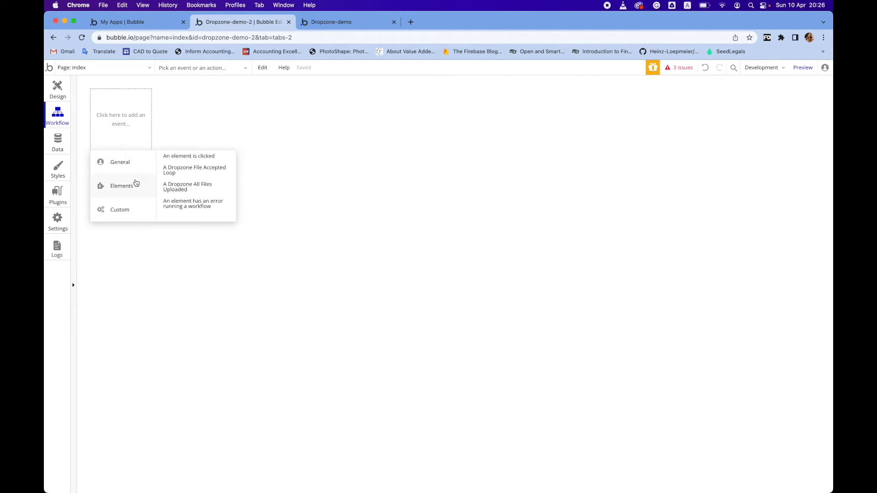
click(198, 172)
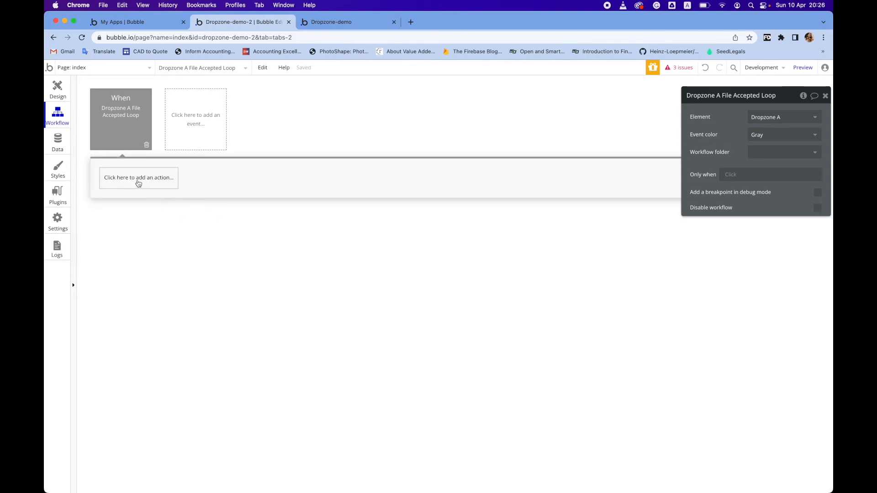
Add a GCS - Get Upload URL action with the filename set to Dropzone A's Current accepted file's file_name
click(139, 177)
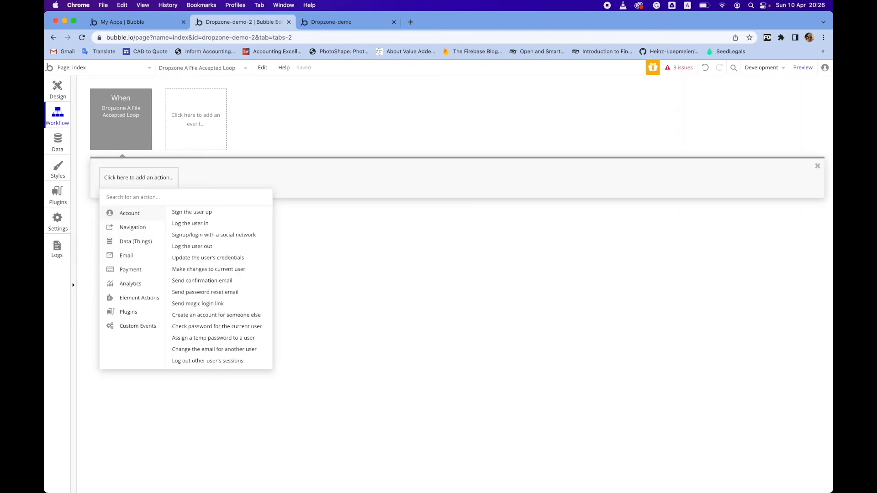
text(get)
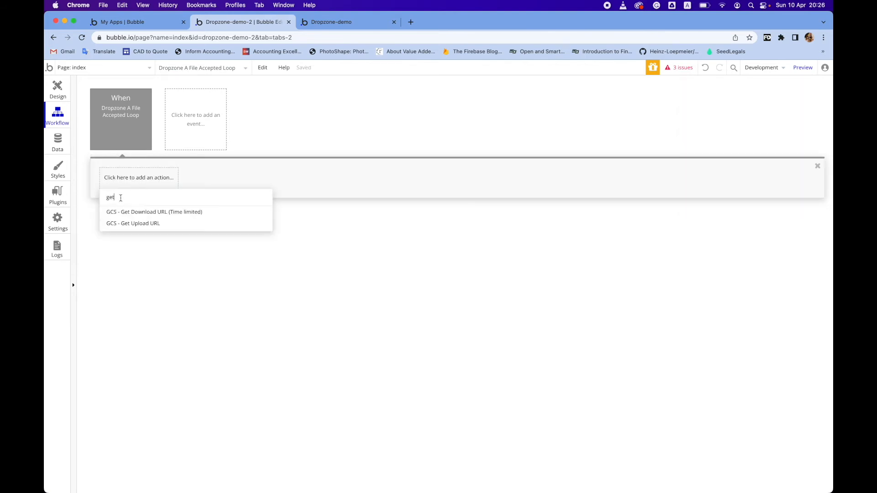
click(129, 226)
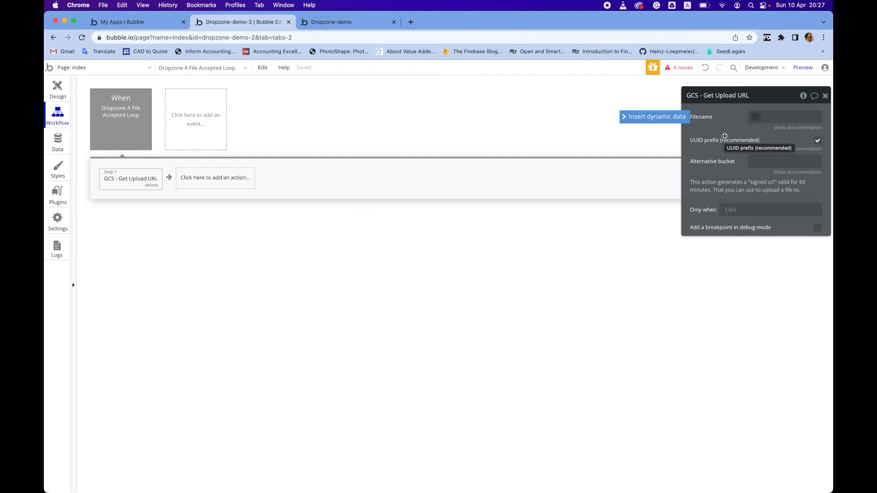
click(652, 118)
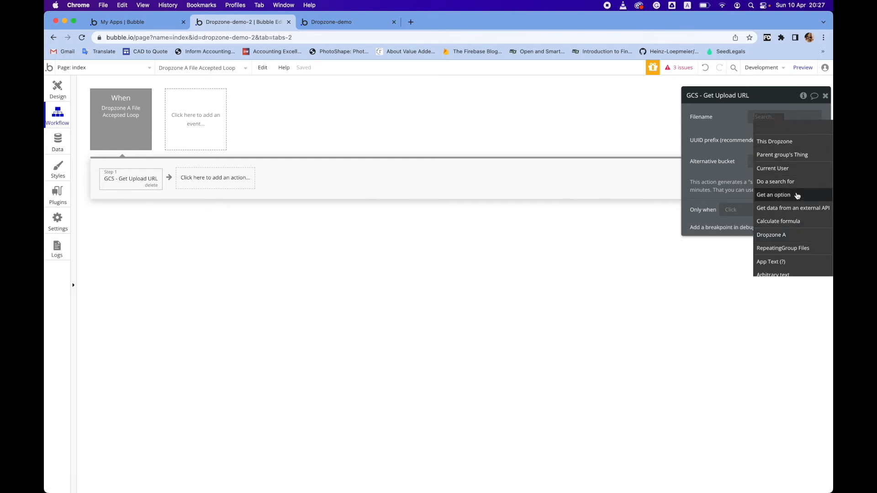
click(801, 237)
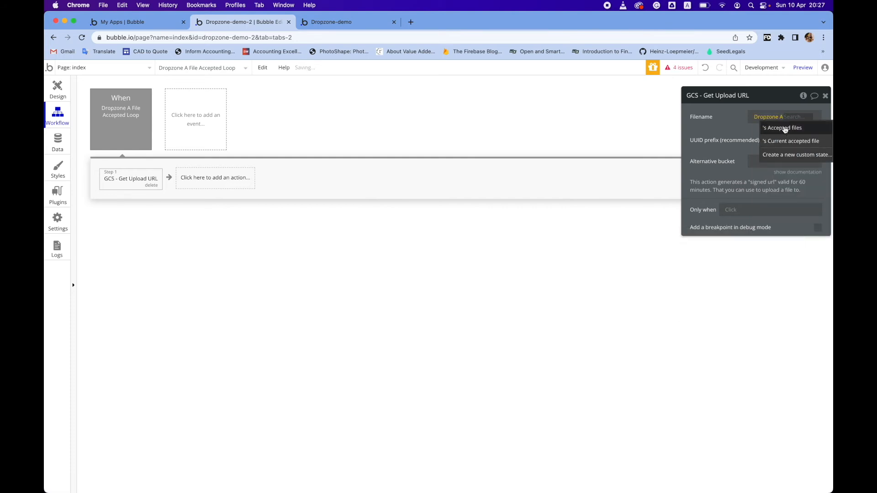
click(790, 141)
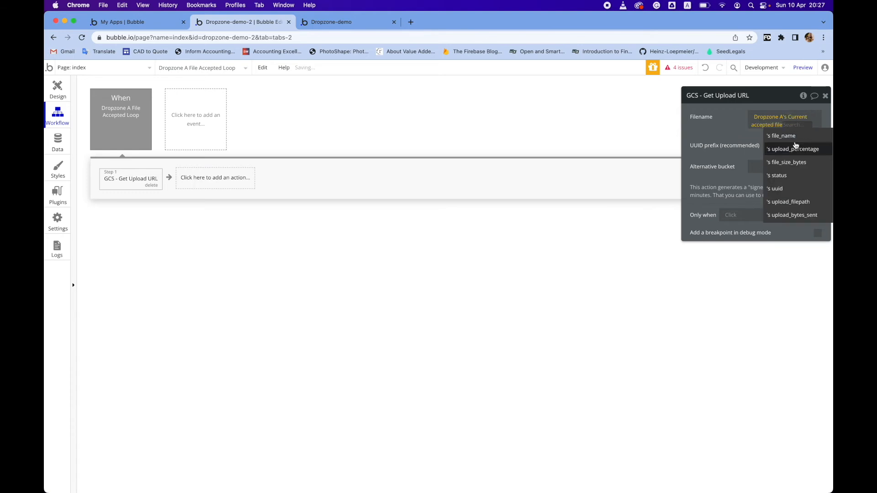
click(792, 136)
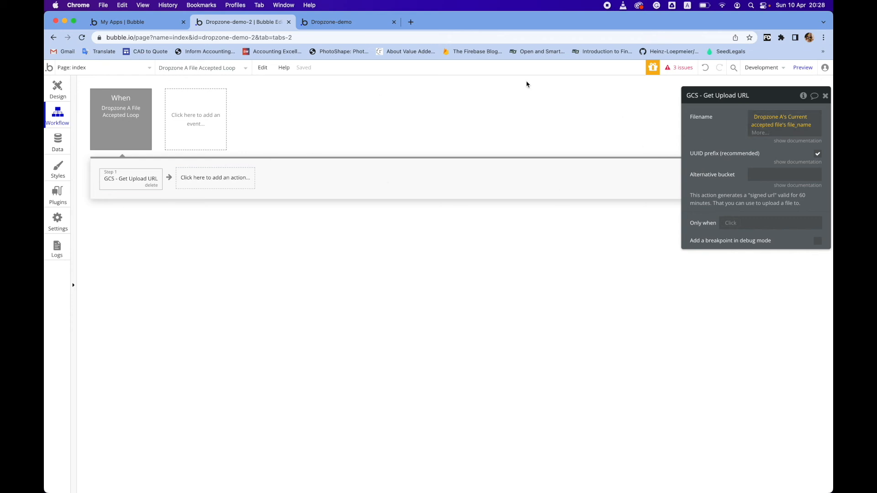
Add an Upload Current File of a Dropzone action with its Upload URL set to the signed url from step 1's result
click(219, 180)
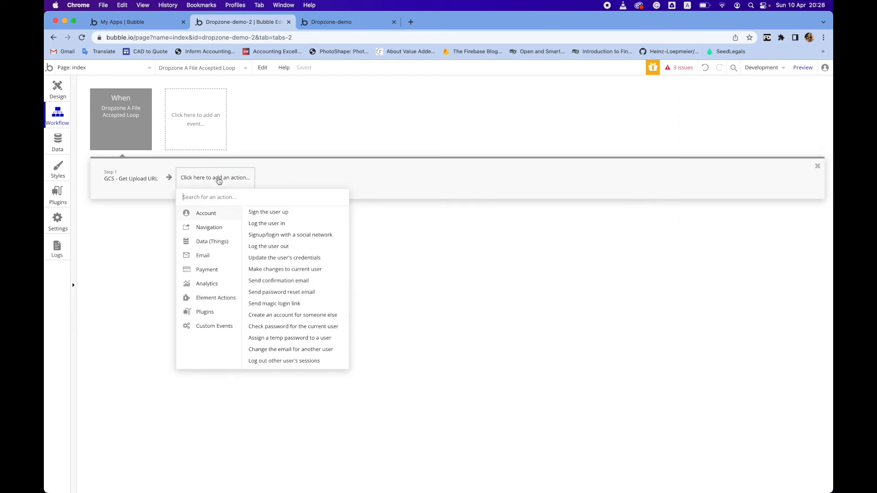
text(up)
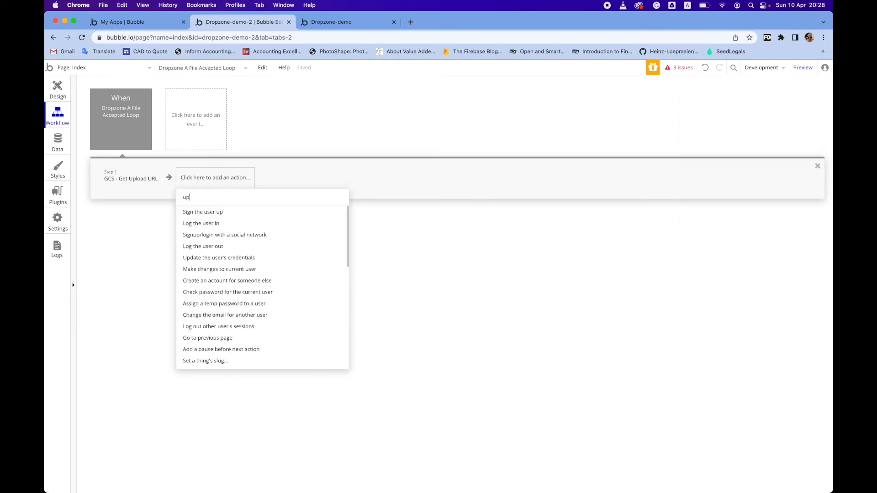
text(load cu)
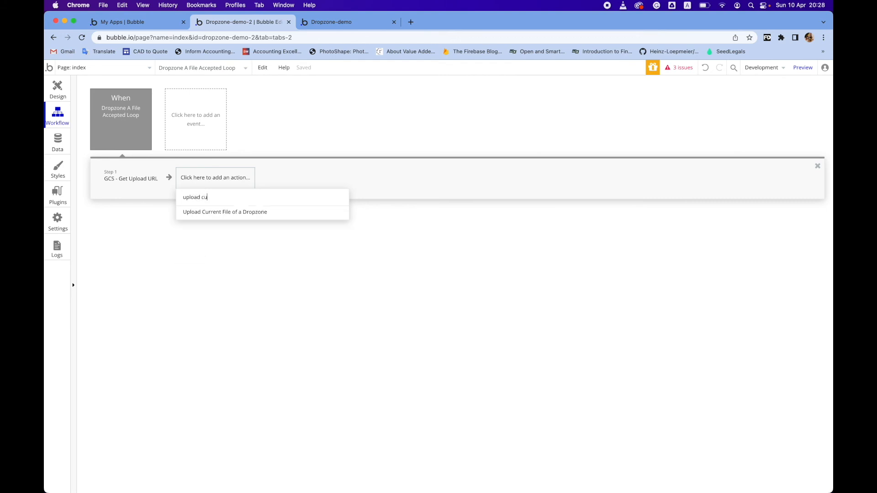
click(229, 211)
click(762, 134)
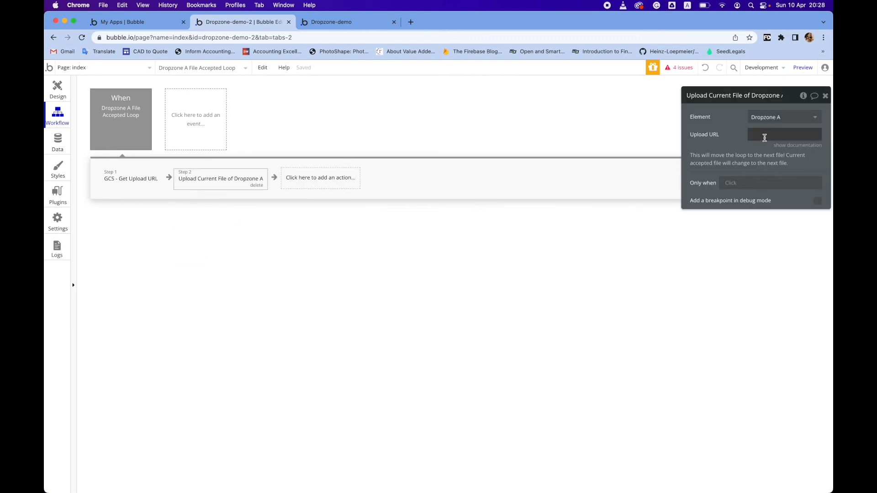
click(657, 138)
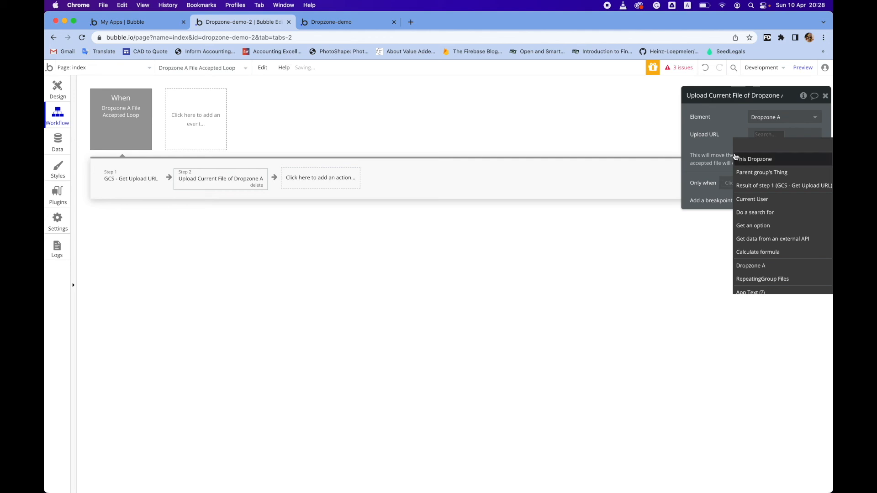
click(756, 186)
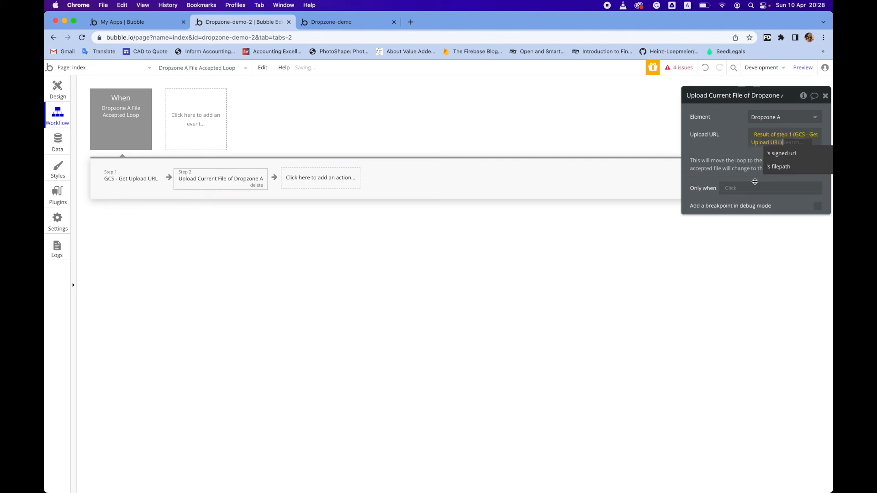
click(783, 154)
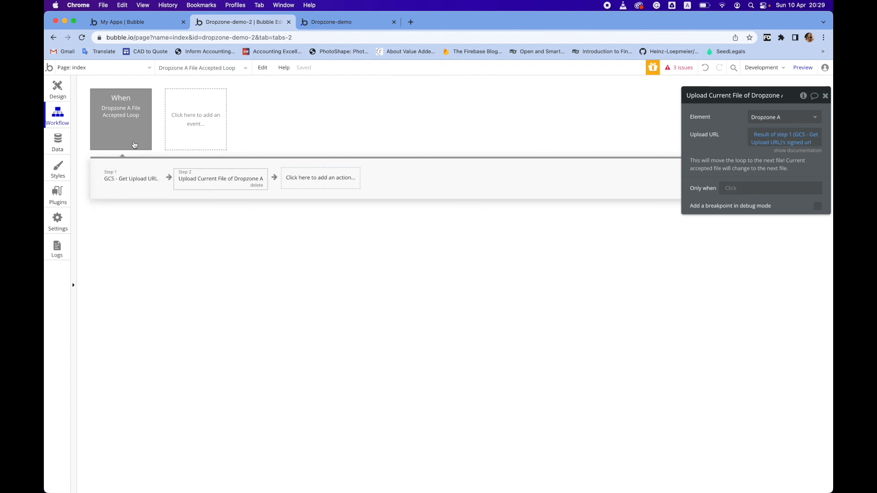
Refresh the page preview and upload "me and you.jpg" and "awesome photo.jpg" through the upload area
click(343, 23)
key(super+r)
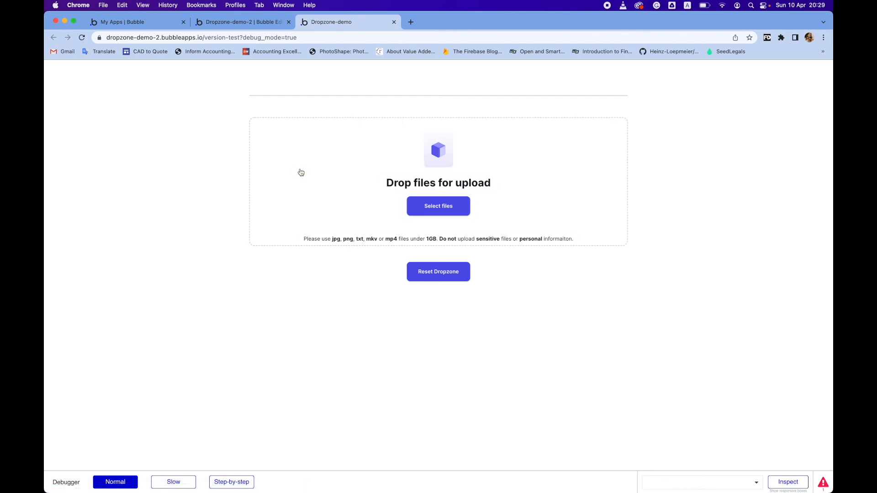
click(303, 184)
click(359, 201)
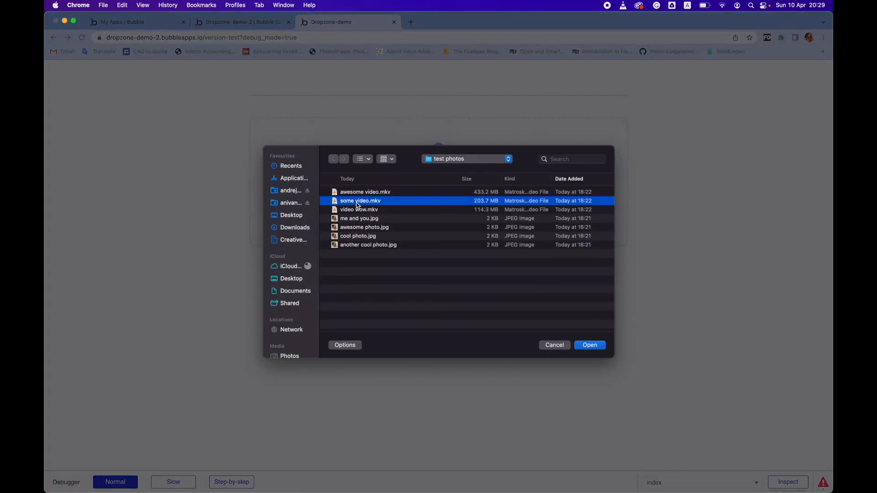
click(376, 222)
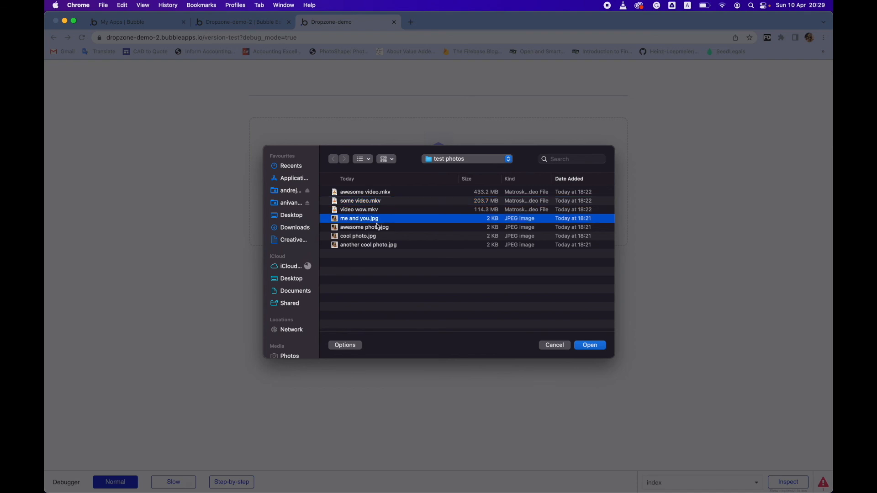
click(380, 230)
shift+click(380, 221)
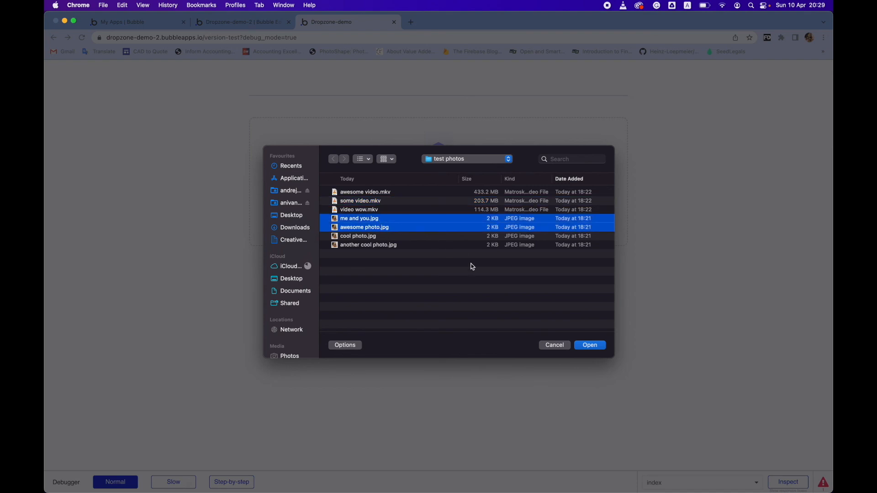
click(605, 347)
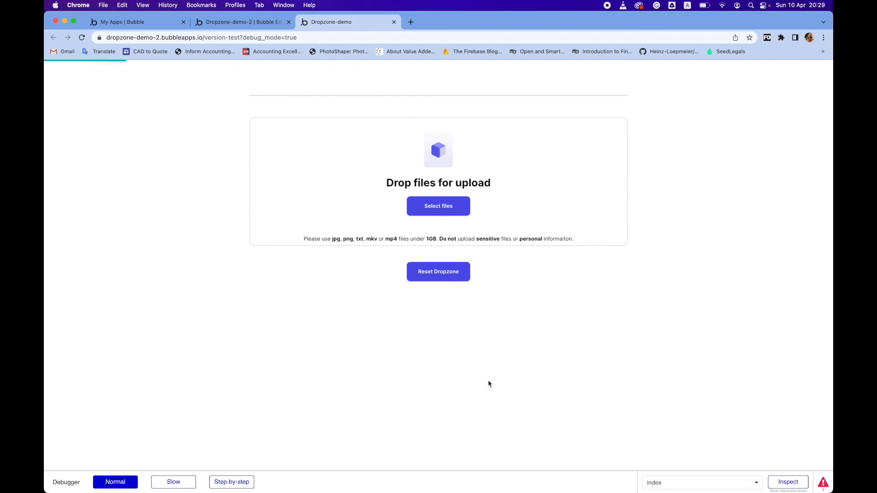
Open the Google Cloud console in a new browser tab and go to the awesome-project-y20qsp bucket in Cloud Storage
key(super+t)
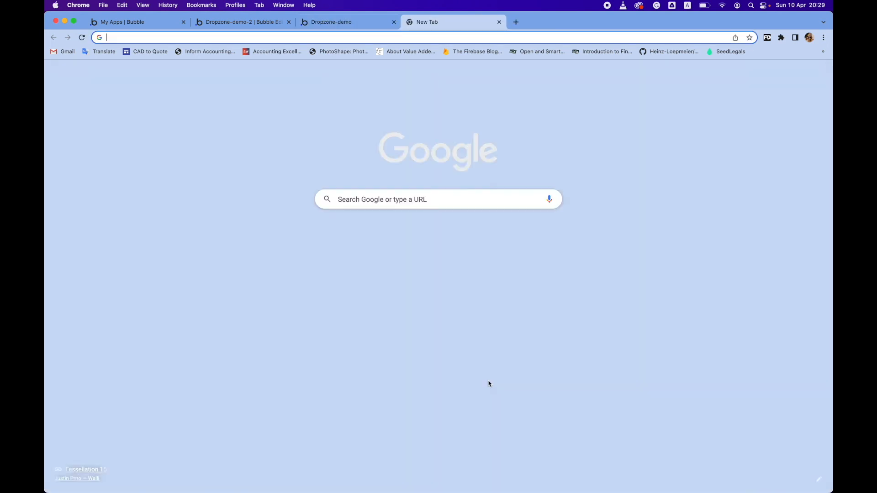
text(co)
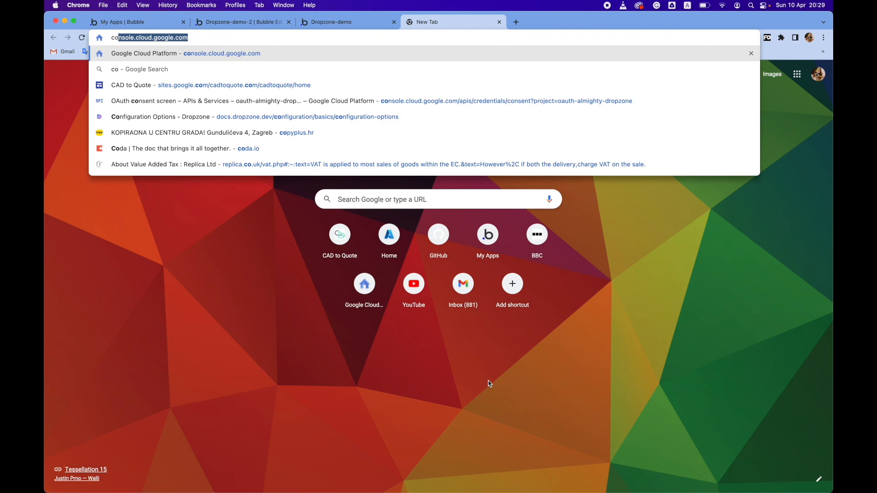
key(Return)
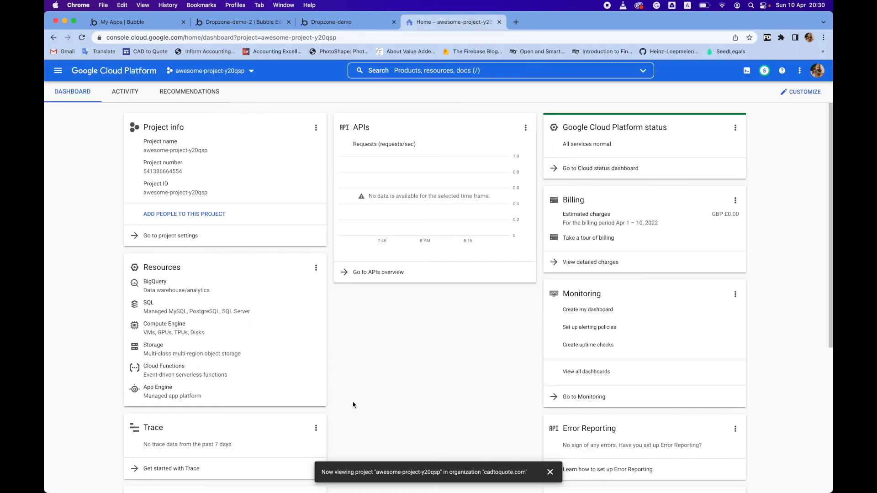
click(58, 71)
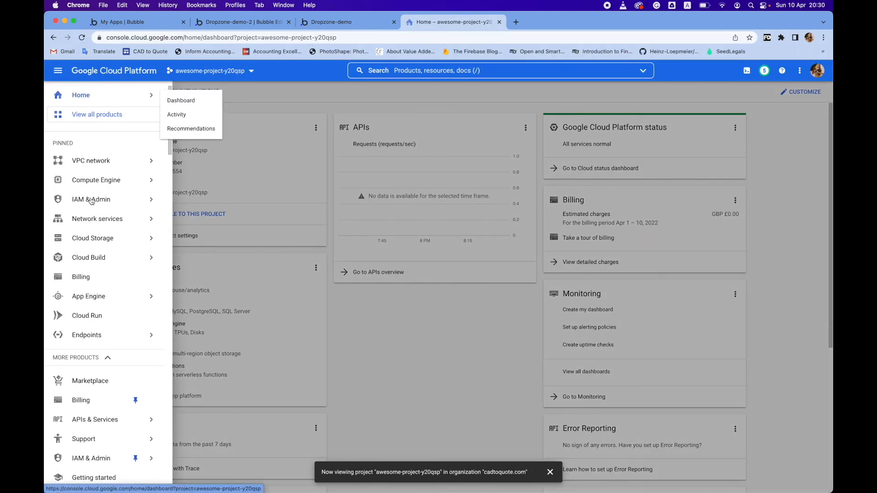
click(110, 237)
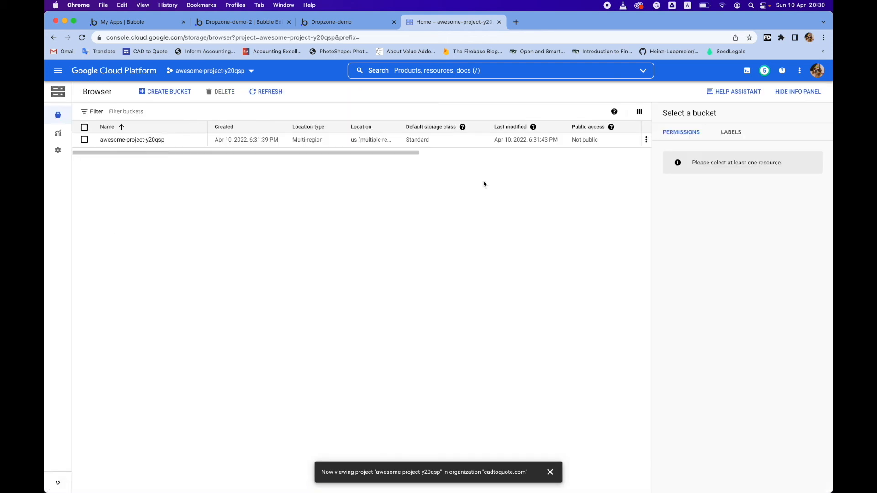
click(132, 141)
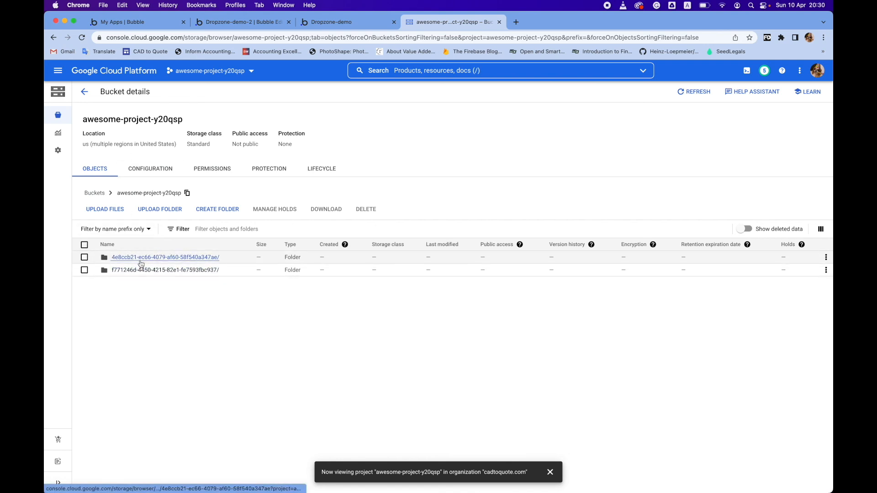
Inspect the contents of both folders in the awesome-project-y20qsp bucket to check the uploaded files
click(145, 260)
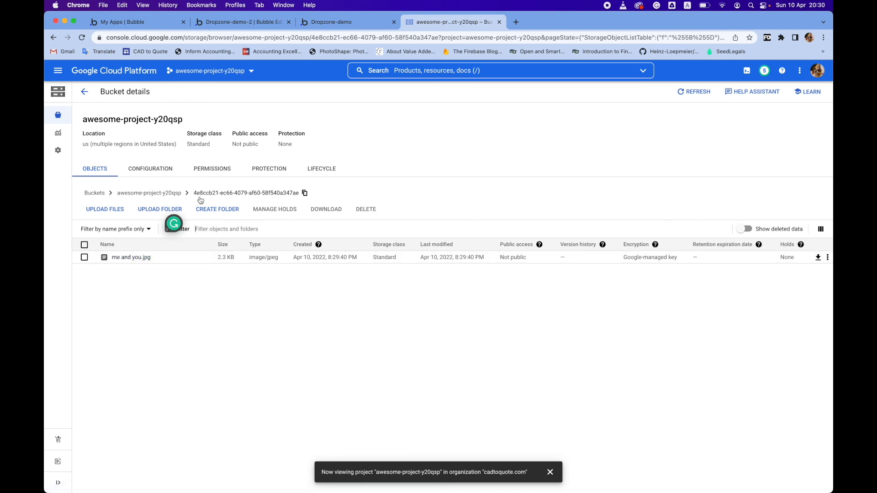
click(149, 193)
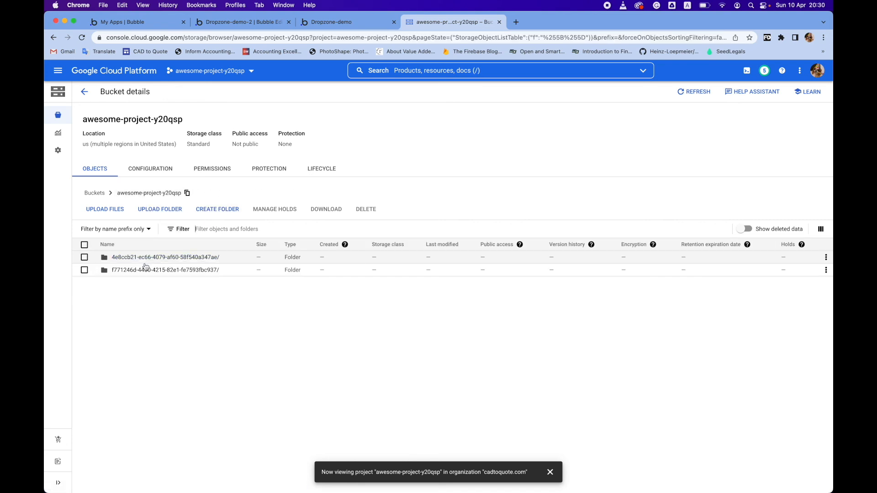
click(153, 270)
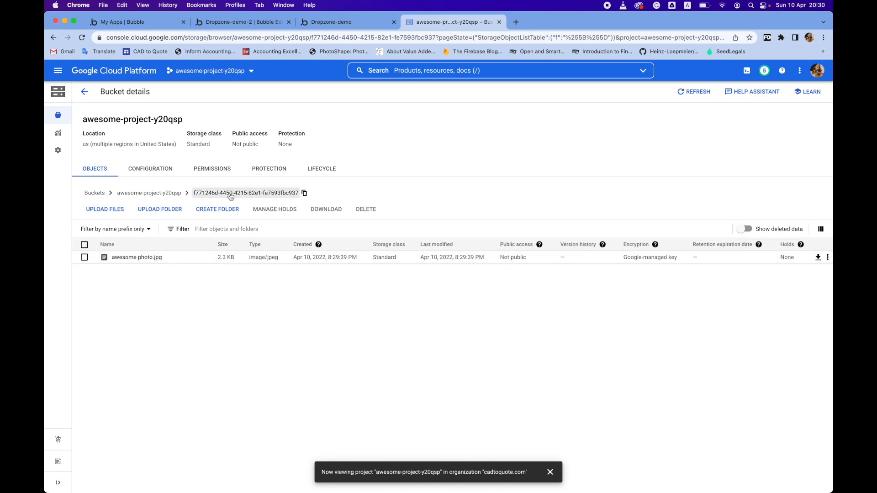
Switch back to the Bubble editor and open the index page's design view
click(268, 23)
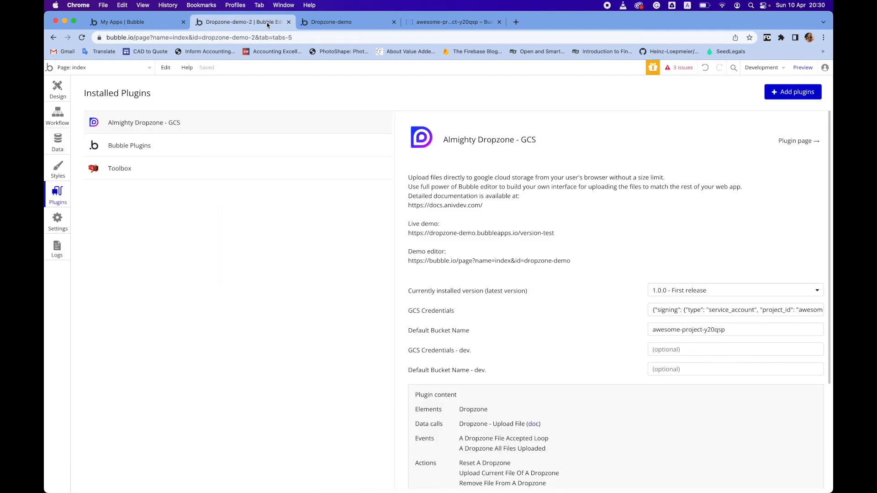
click(46, 85)
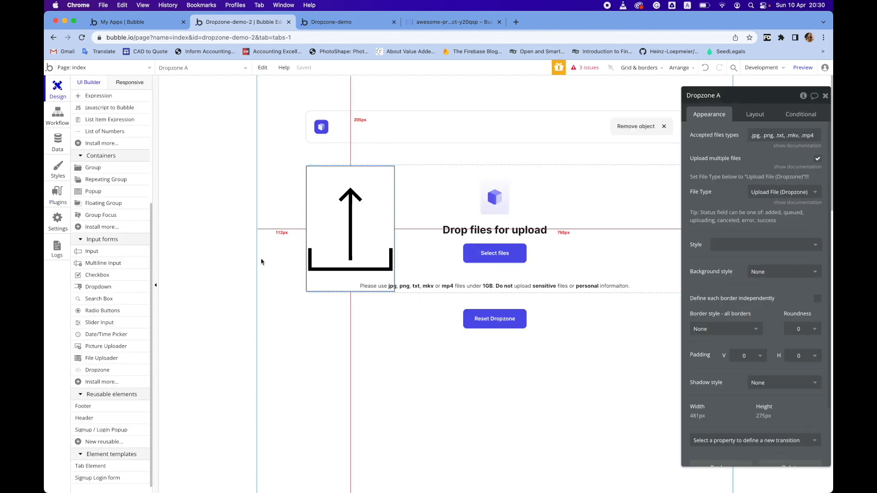